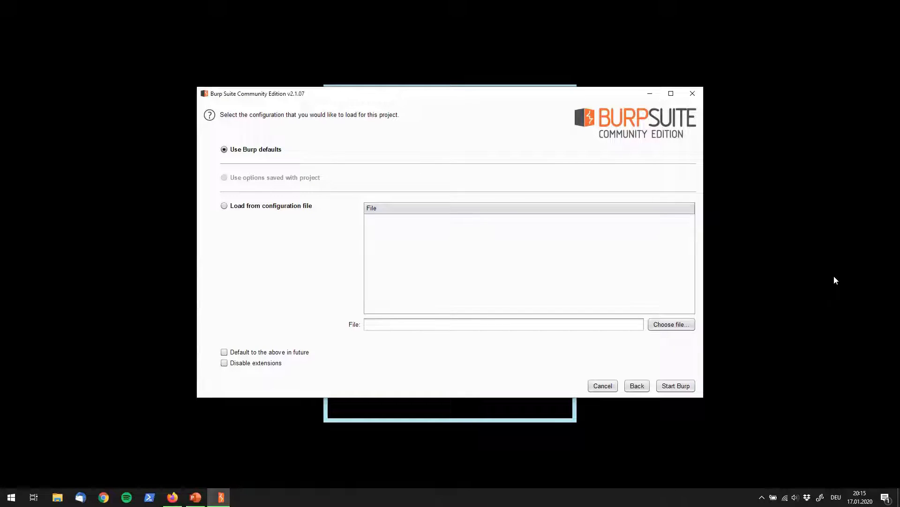
Start Burp with the default configuration and open the proxy options
{"action": "left_click", "coordinate": [675, 386]}
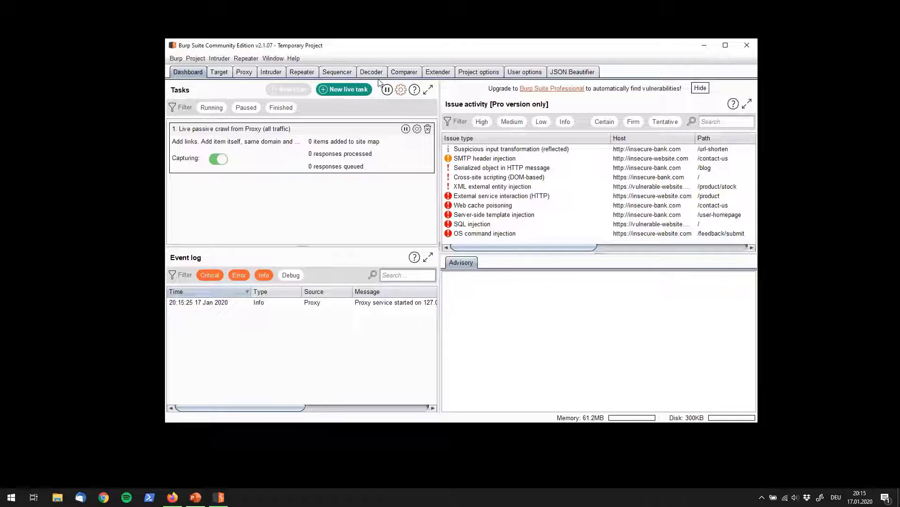
{"action": "left_click", "coordinate": [247, 75]}
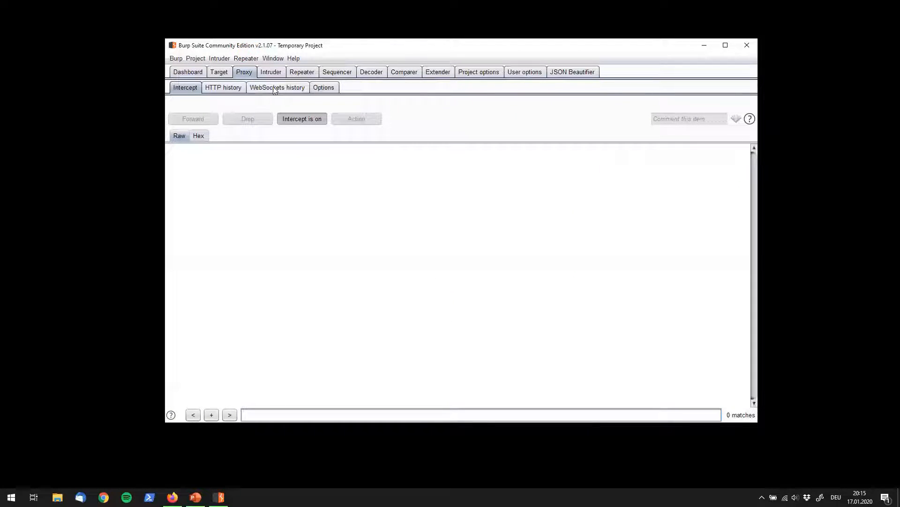
{"action": "left_click", "coordinate": [331, 88]}
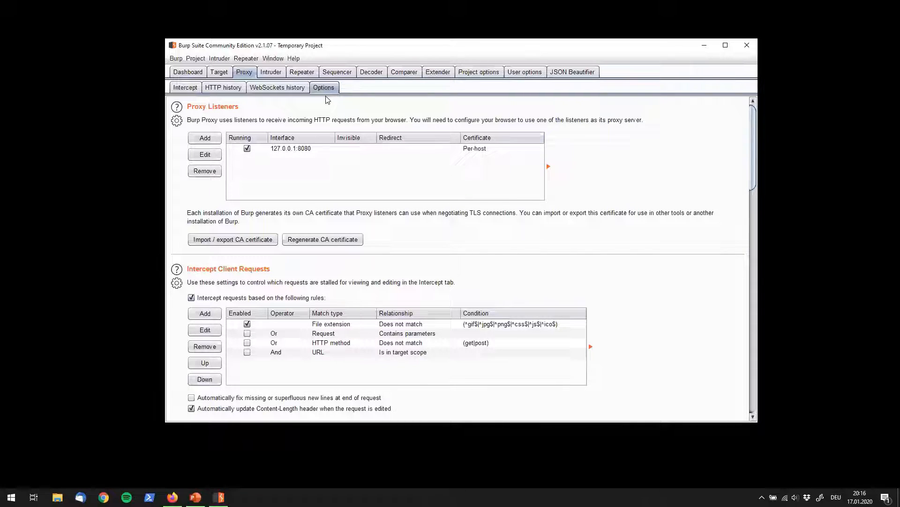
Export Burp's CA certificate in DER format to the Cert folder as hacksplained.der
{"action": "left_click", "coordinate": [258, 241]}
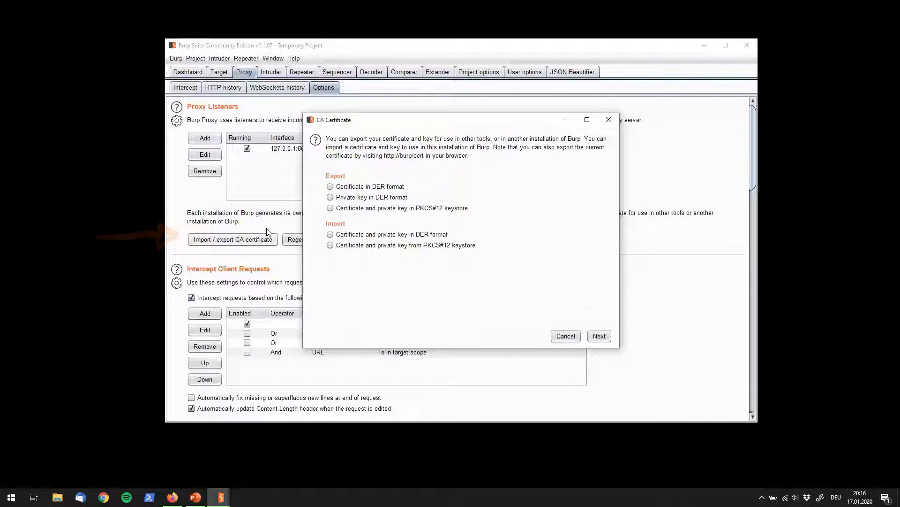
{"action": "left_click", "coordinate": [354, 188]}
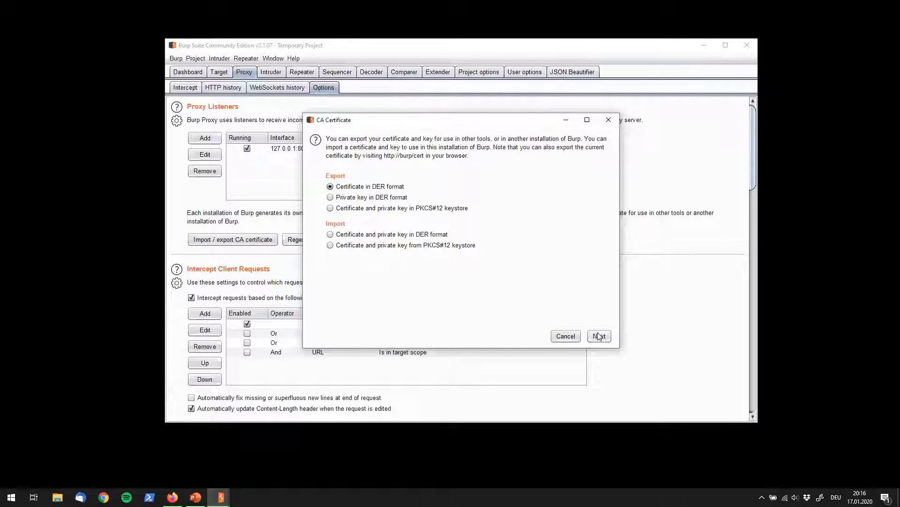
{"action": "left_click", "coordinate": [599, 337]}
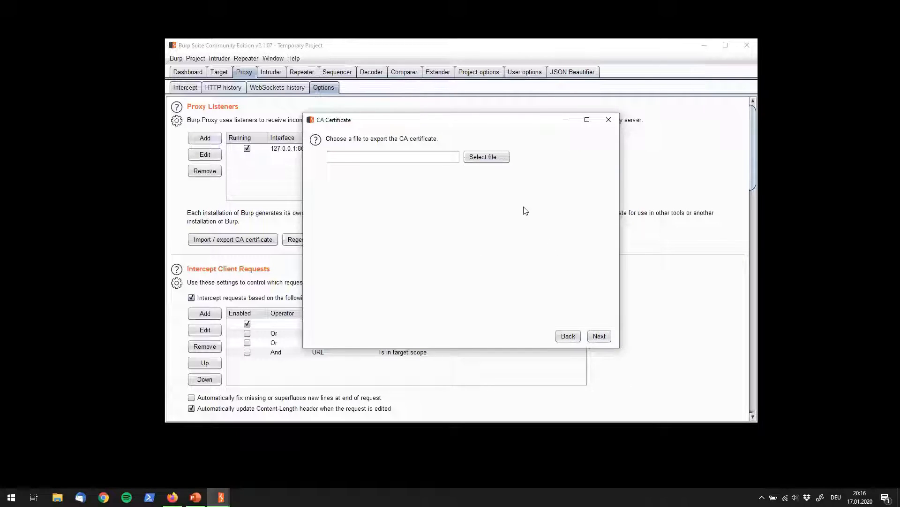
{"action": "left_click", "coordinate": [481, 156]}
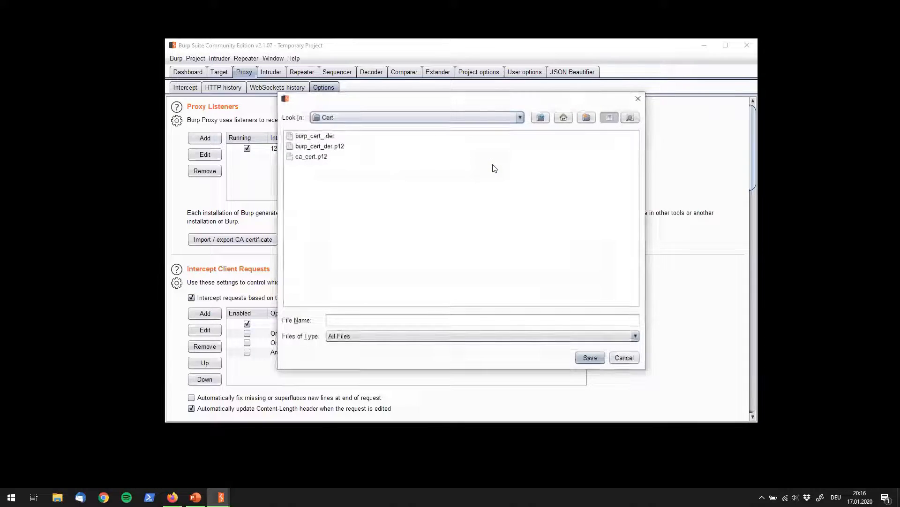
{"action": "left_click", "coordinate": [383, 319]}
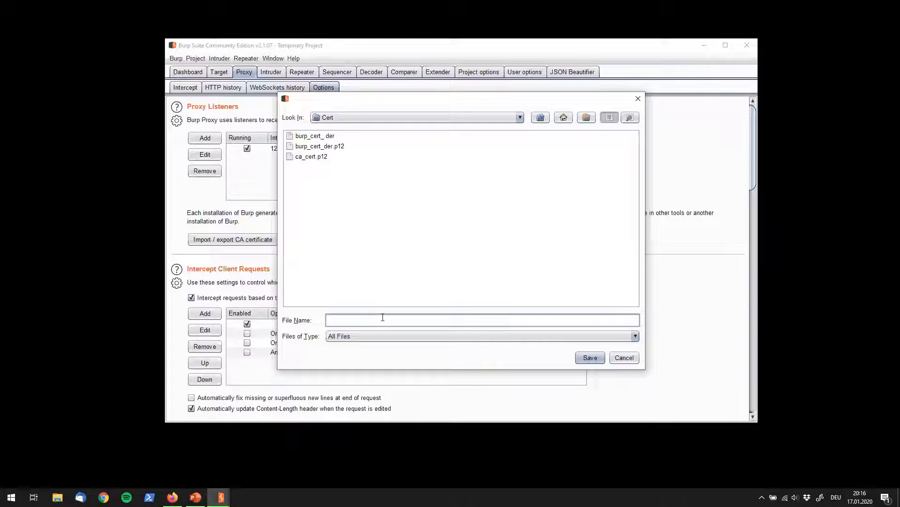
{"action": "type", "text": "hackspla"}
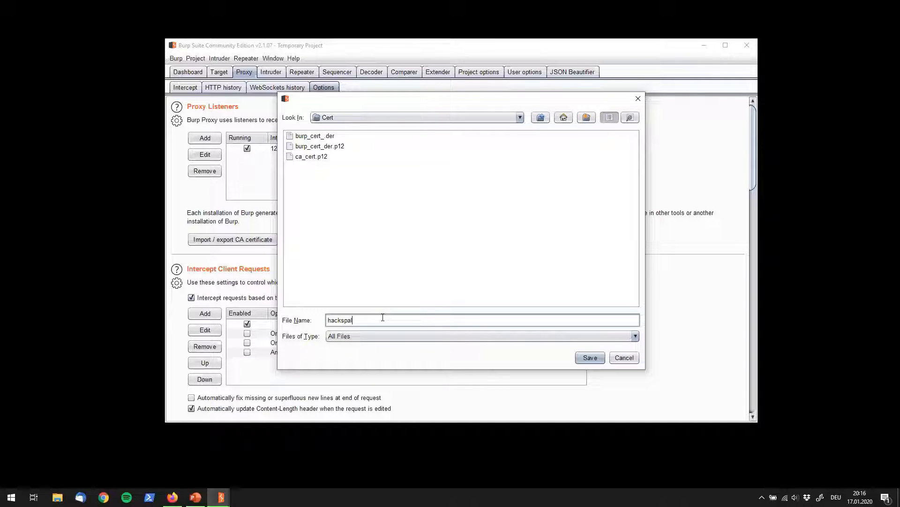
{"action": "type", "text": "ined.der"}
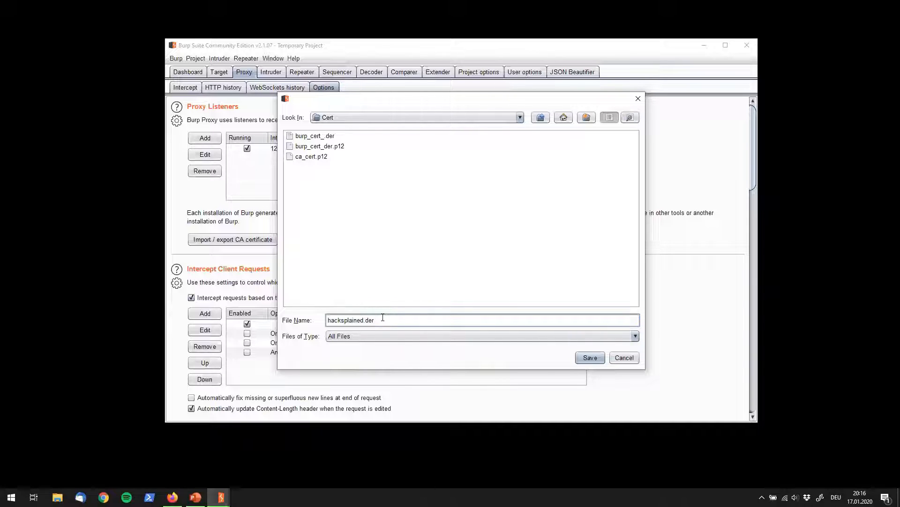
{"action": "left_click", "coordinate": [592, 358]}
{"action": "left_click", "coordinate": [604, 337]}
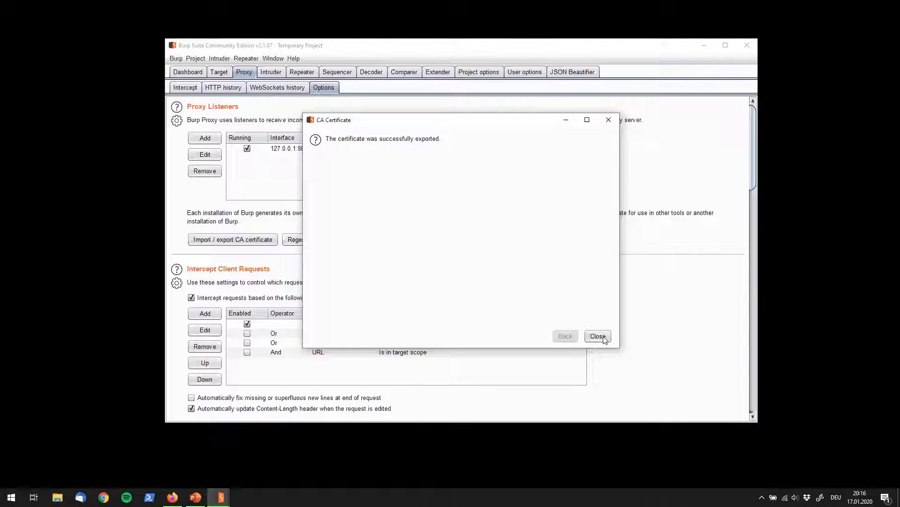
{"action": "left_click", "coordinate": [598, 337]}
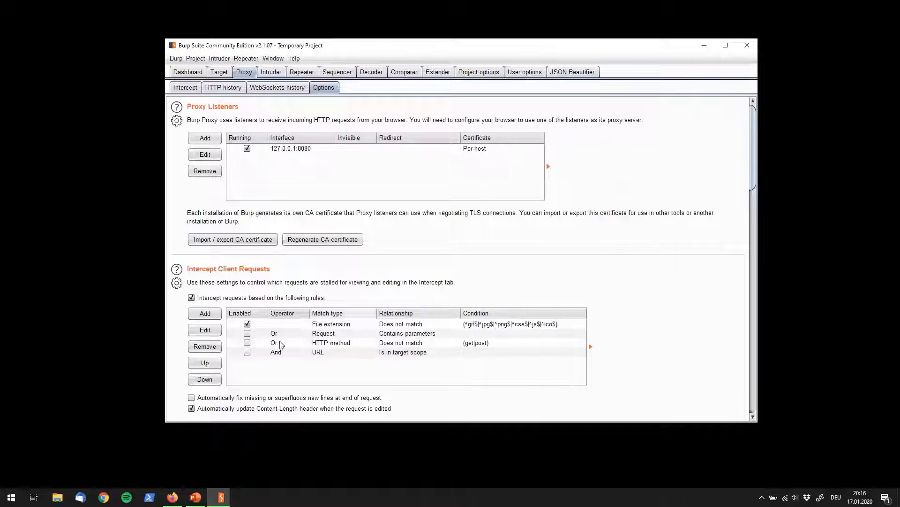
Switch to Firefox, search its options for "certific" and open the certificate manager
{"action": "left_click", "coordinate": [173, 497]}
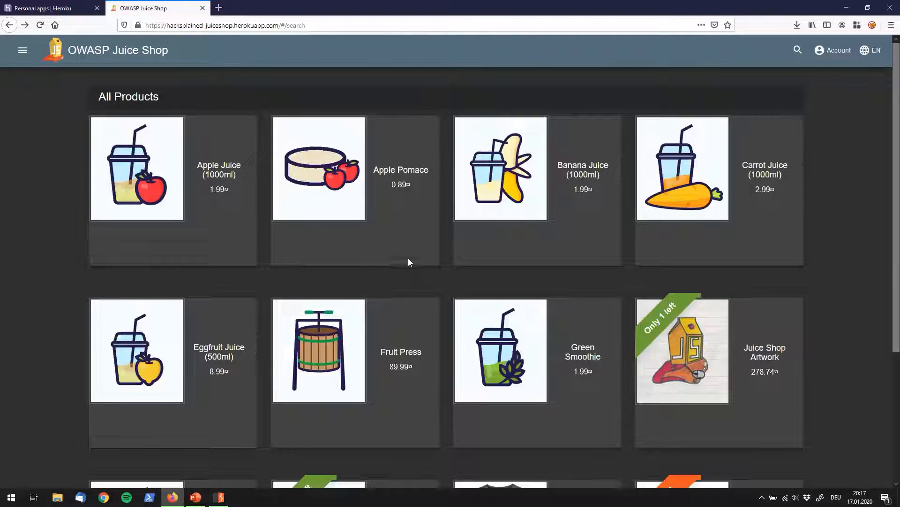
{"action": "left_click", "coordinate": [890, 27]}
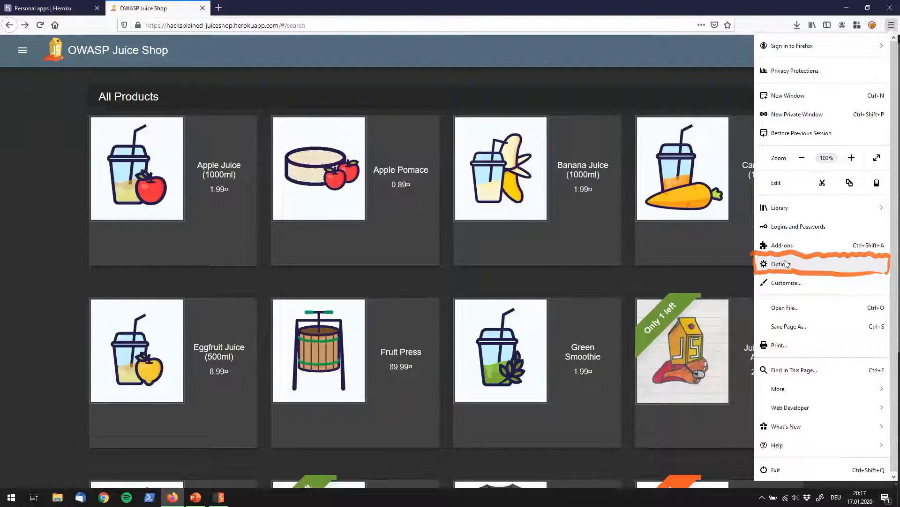
{"action": "left_click", "coordinate": [809, 268]}
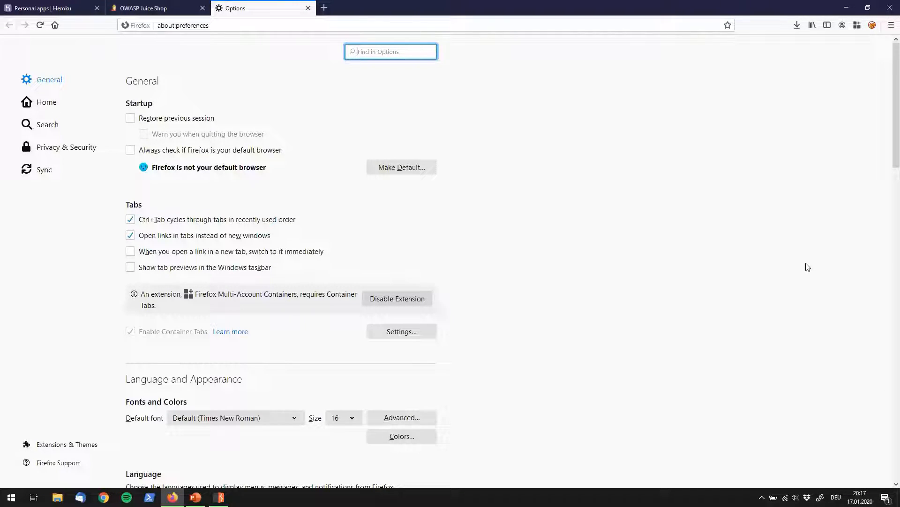
{"action": "type", "text": "certific"}
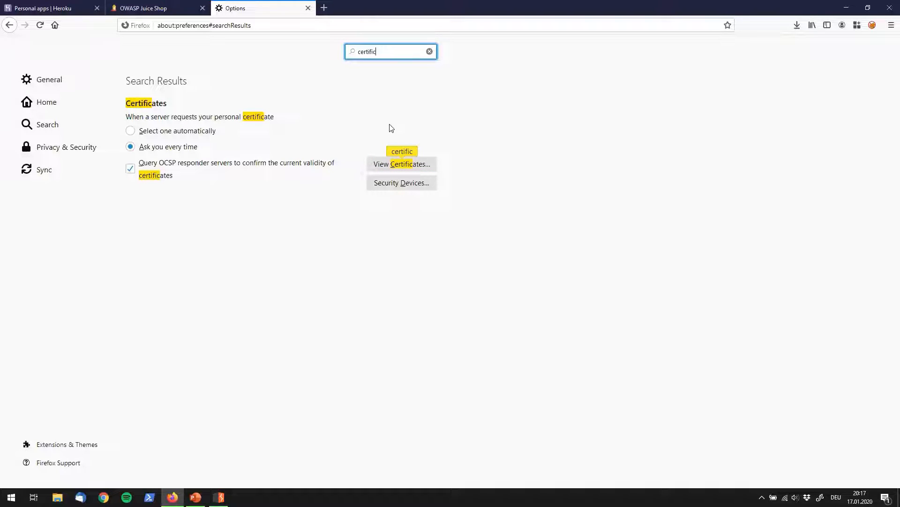
{"action": "left_click", "coordinate": [421, 166]}
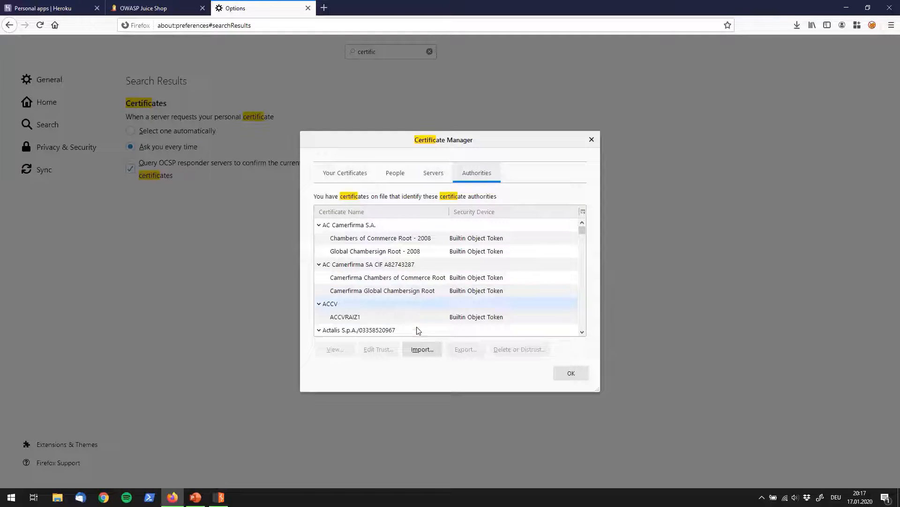
Import hacksplained.der as a certificate authority and trust it to identify websites
{"action": "left_click", "coordinate": [427, 351]}
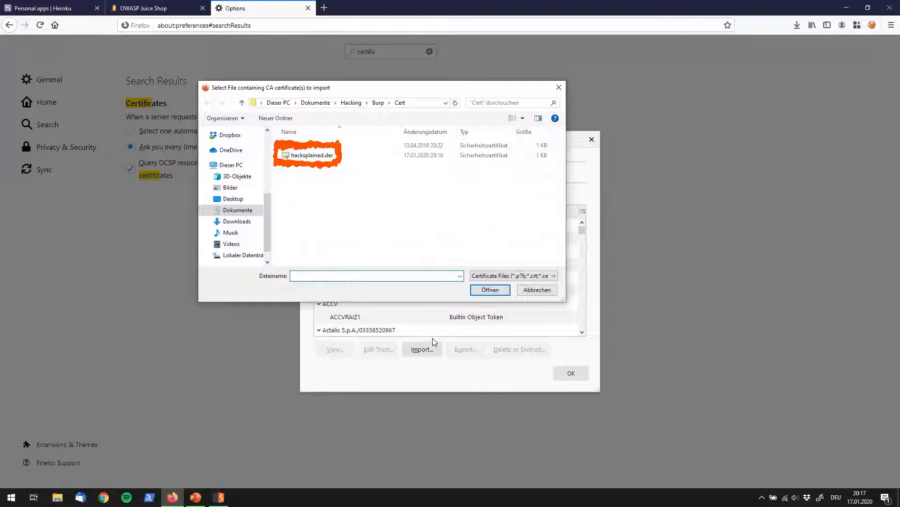
{"action": "left_click", "coordinate": [330, 157]}
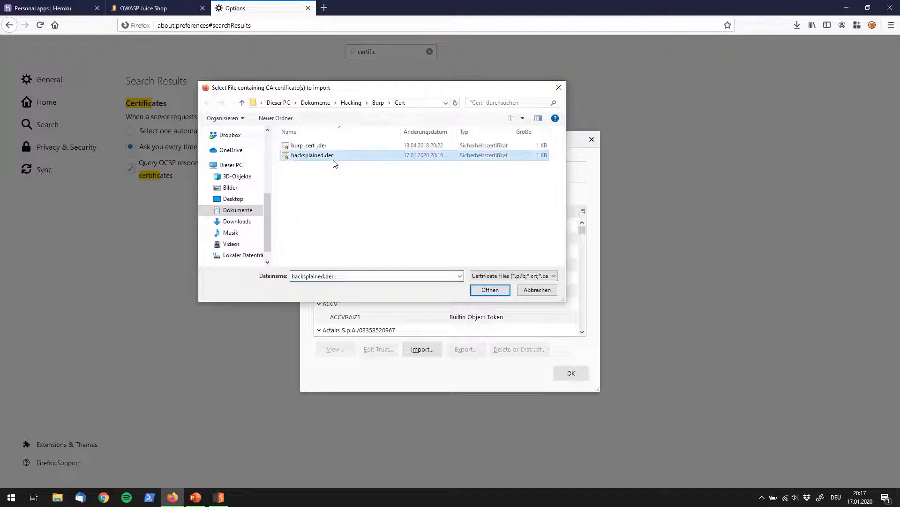
{"action": "left_click", "coordinate": [490, 290]}
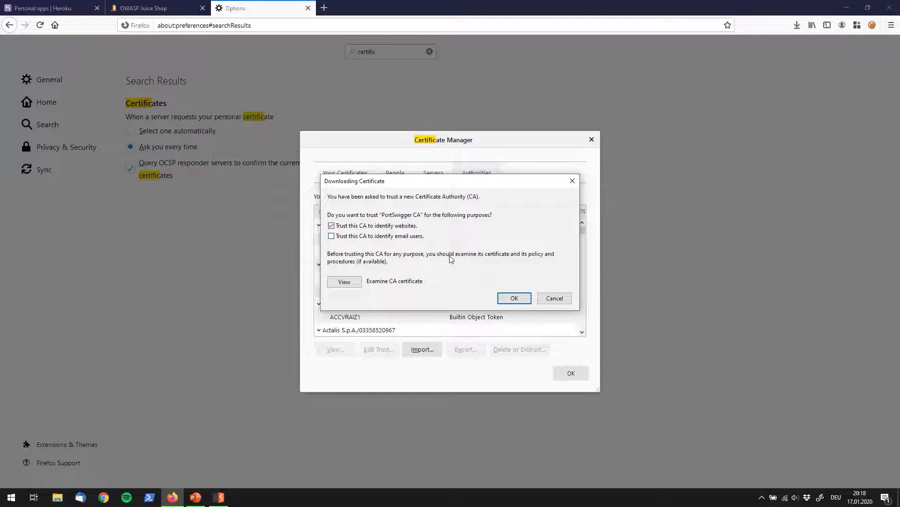
{"action": "left_click", "coordinate": [514, 297]}
Locate the PortSwigger entry among the certificate authorities, then close the certificate manager and the browser options
{"action": "left_click", "coordinate": [511, 291]}
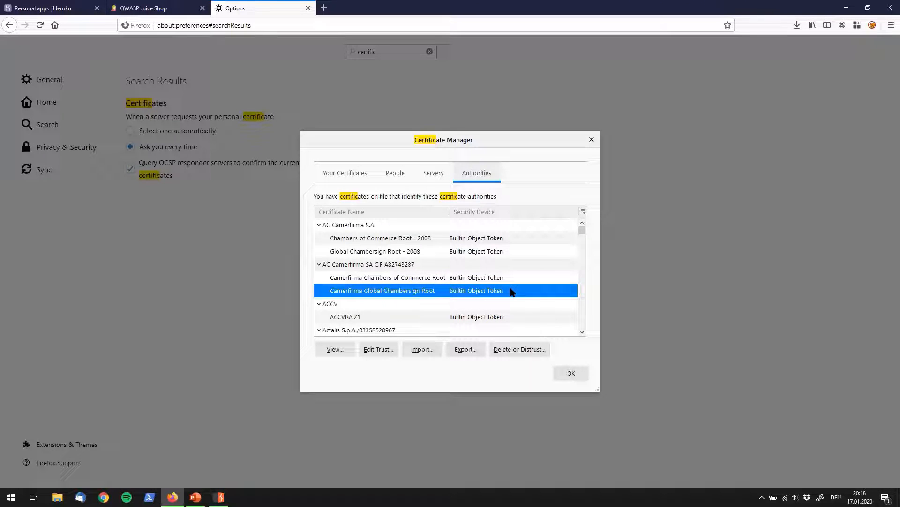
{"action": "key", "text": "p"}
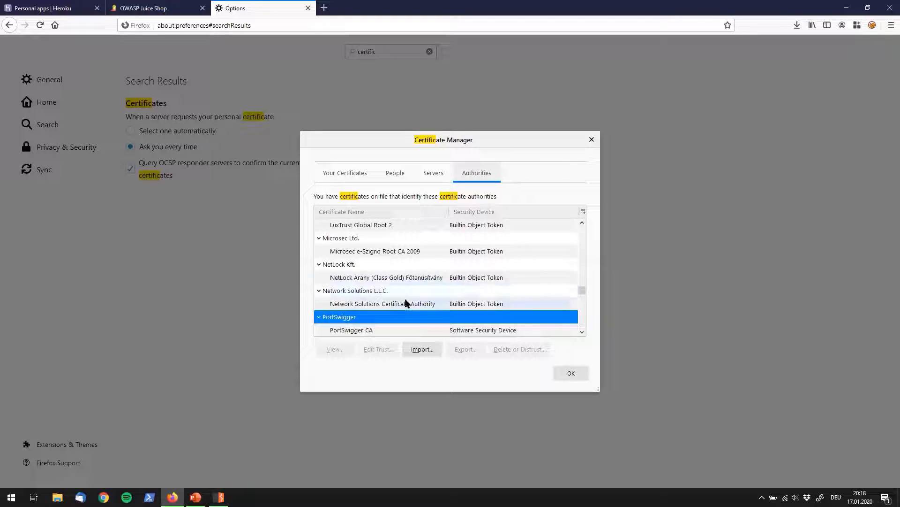
{"action": "scroll", "coordinate": [406, 304], "scroll_direction": "down", "scroll_amount": 2}
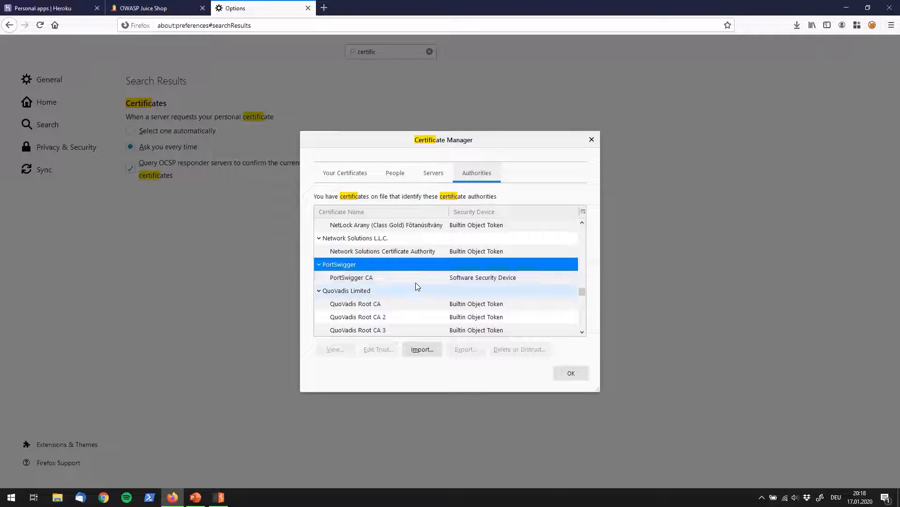
{"action": "left_click", "coordinate": [571, 371]}
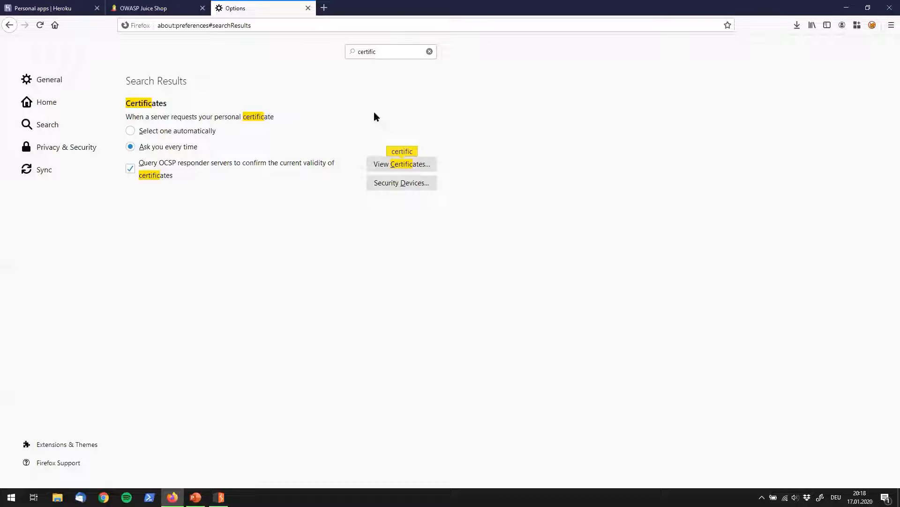
{"action": "left_click", "coordinate": [307, 8]}
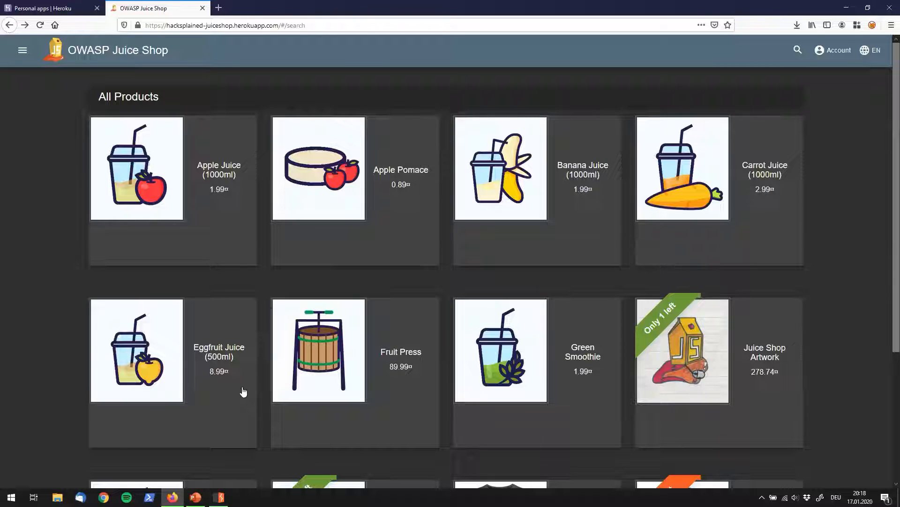
Review the proxy listener's address in Burp Suite and the Burp proxy entry's address and port in Firefox's FoxyProxy options
{"action": "left_click", "coordinate": [220, 496]}
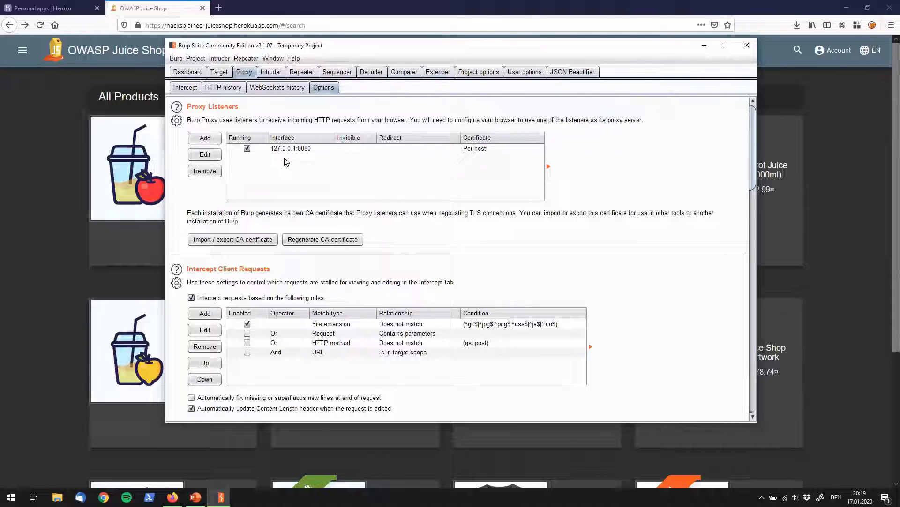
{"action": "left_click", "coordinate": [65, 170]}
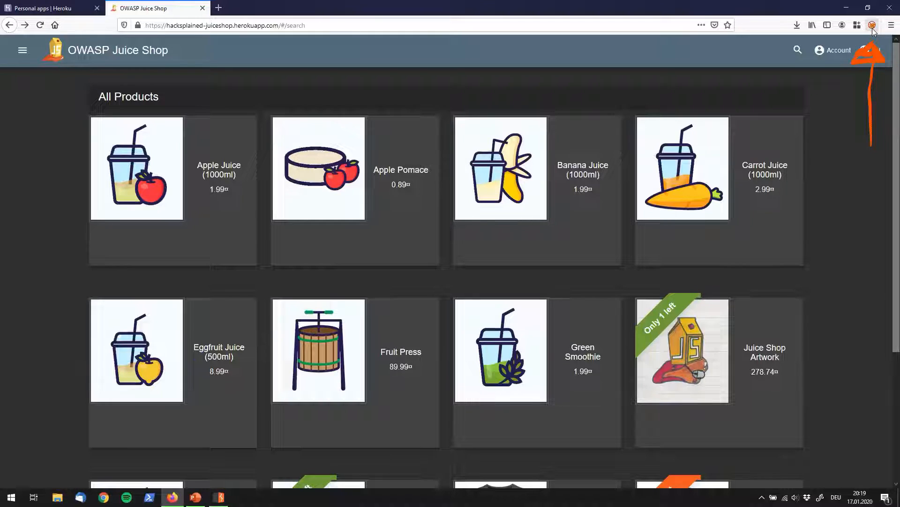
{"action": "left_click", "coordinate": [872, 28]}
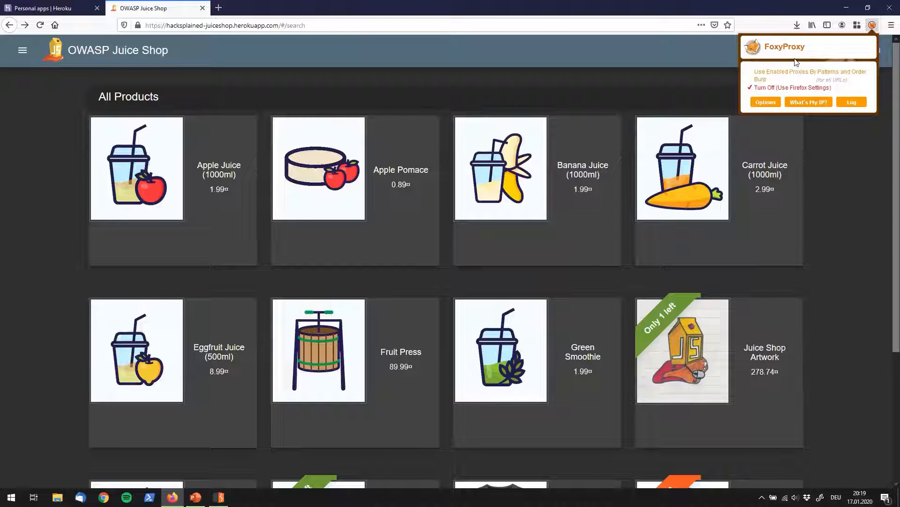
{"action": "left_click", "coordinate": [771, 103]}
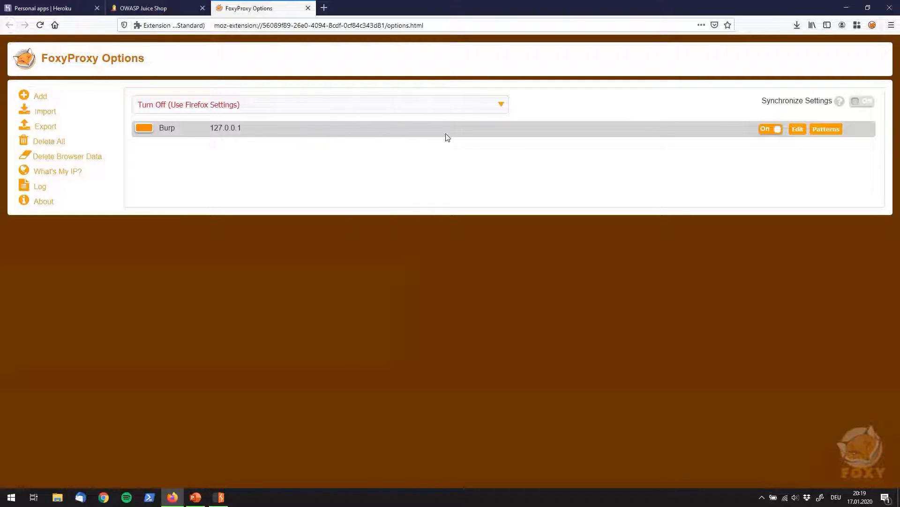
{"action": "left_click", "coordinate": [797, 130]}
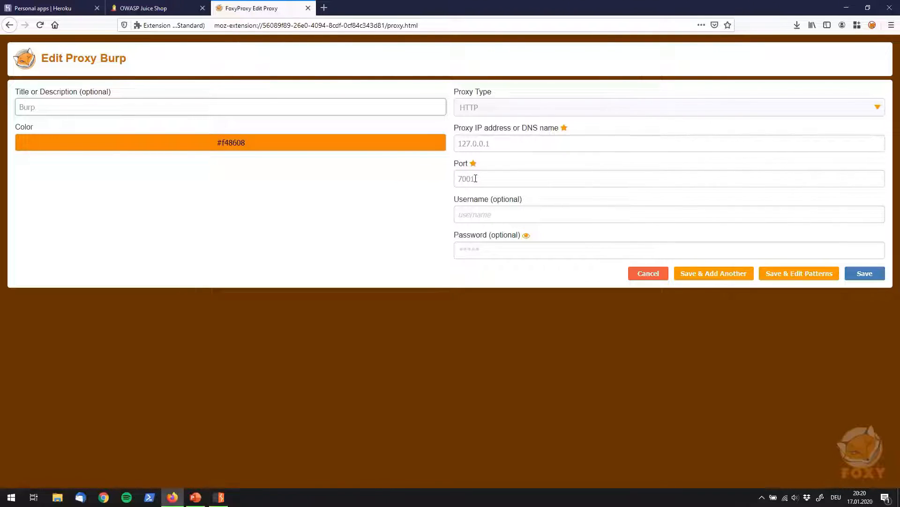
{"action": "left_click", "coordinate": [865, 274]}
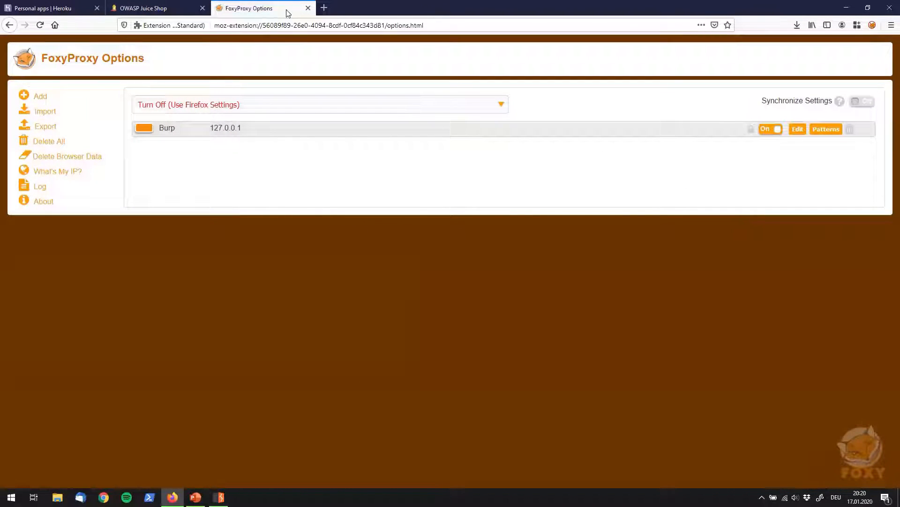
{"action": "left_click", "coordinate": [308, 8]}
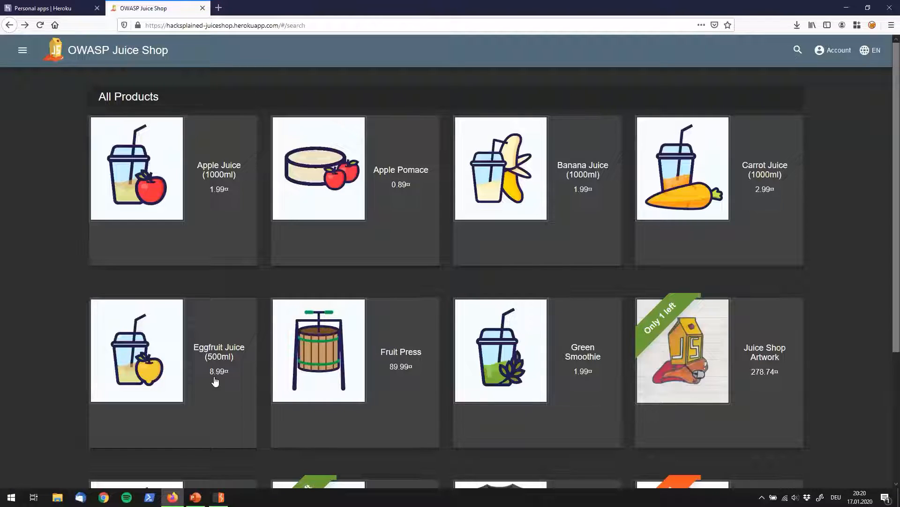
Switch to Burp Suite and change the 127.0.0.1 proxy listener's port to 7001
{"action": "left_click", "coordinate": [224, 487]}
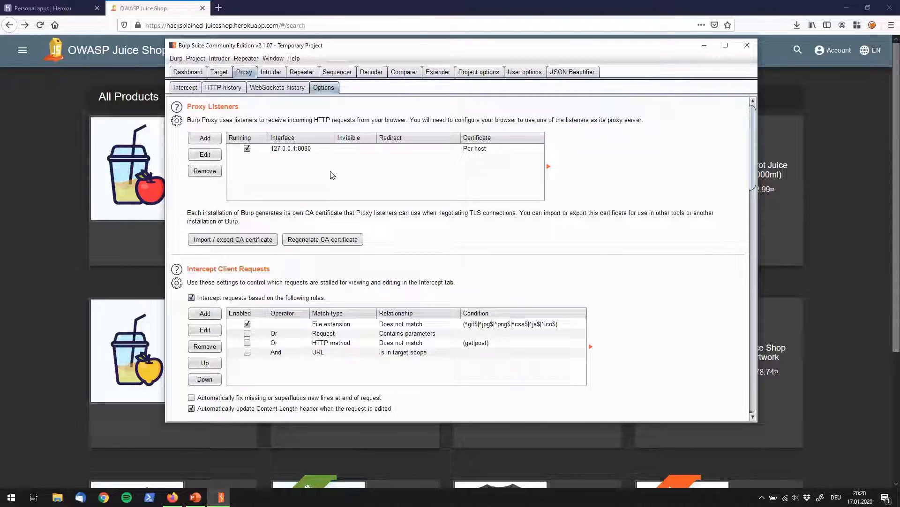
{"action": "left_click", "coordinate": [310, 149]}
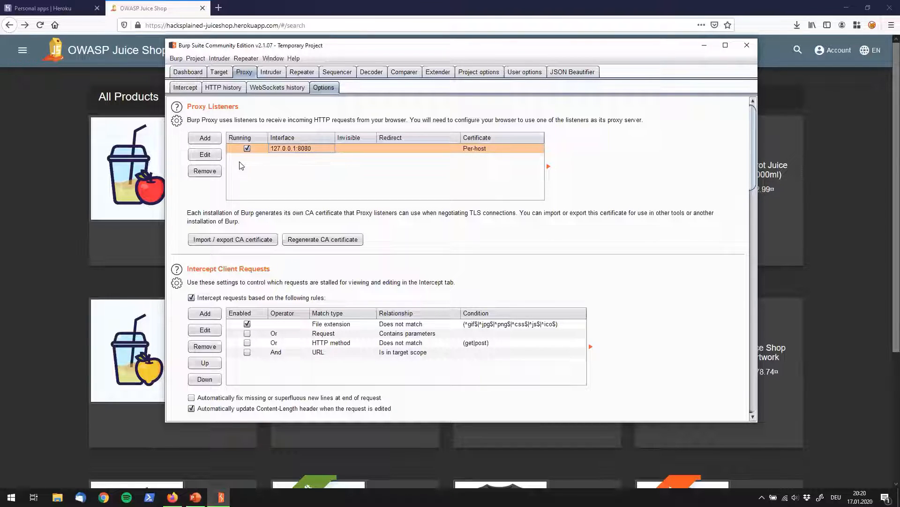
{"action": "left_click", "coordinate": [210, 157]}
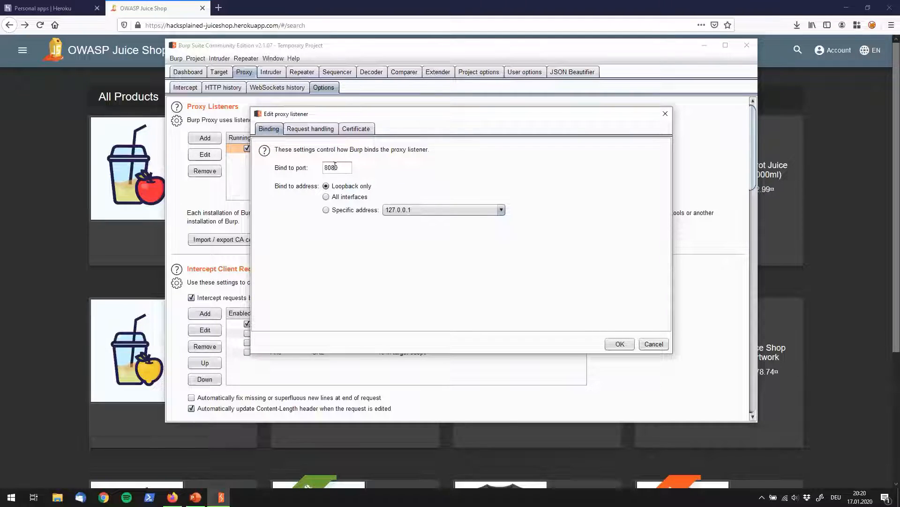
{"action": "double_click", "coordinate": [342, 165]}
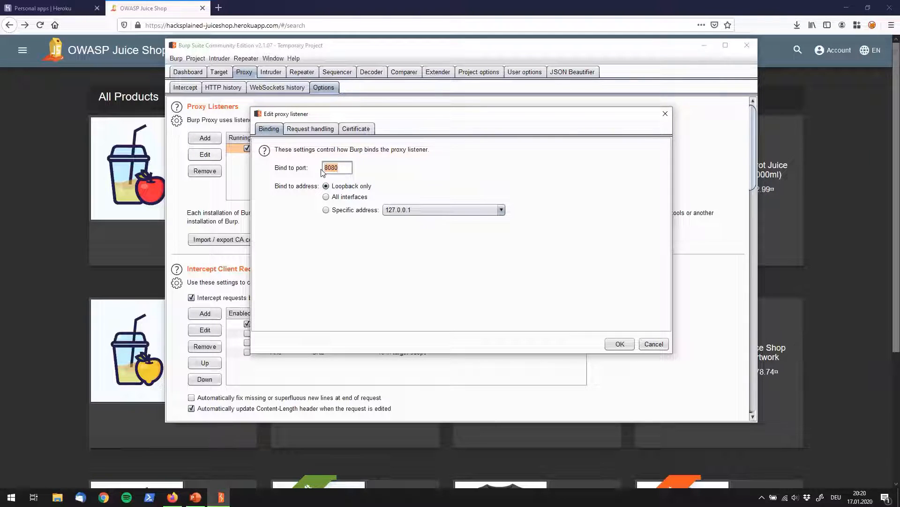
{"action": "type", "text": "7001"}
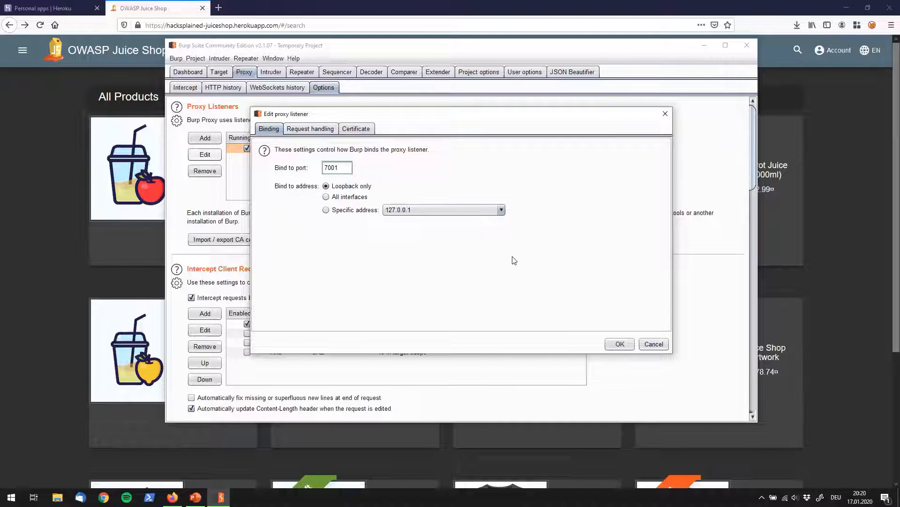
{"action": "left_click", "coordinate": [619, 344]}
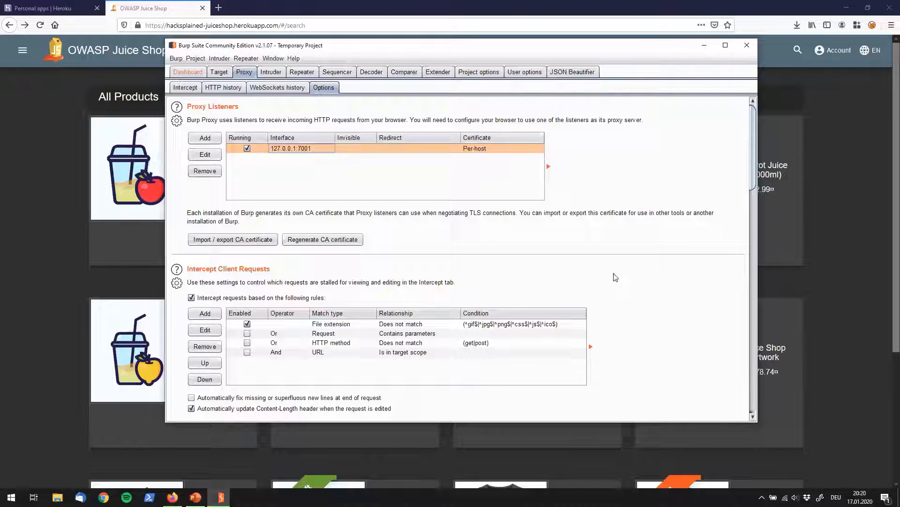
Switch to Firefox and activate the Burp proxy for all URLs in FoxyProxy
{"action": "left_click", "coordinate": [542, 19]}
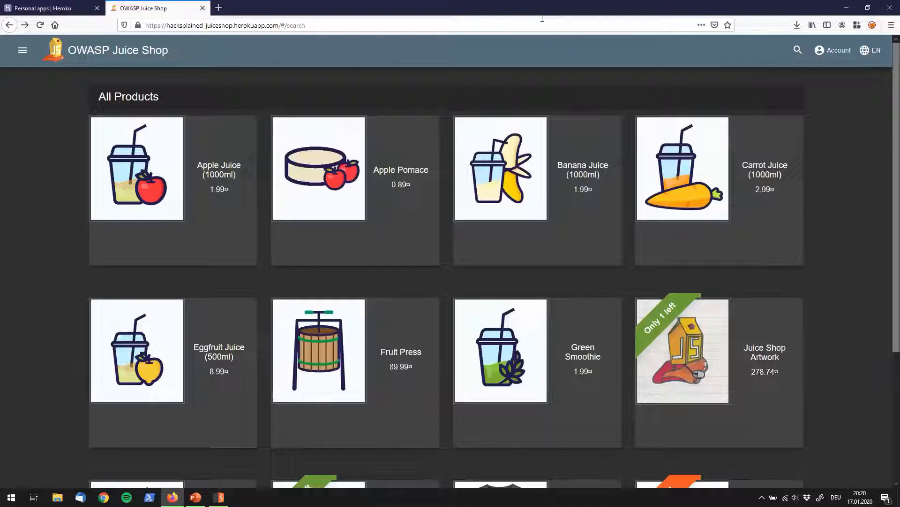
{"action": "left_click", "coordinate": [871, 26]}
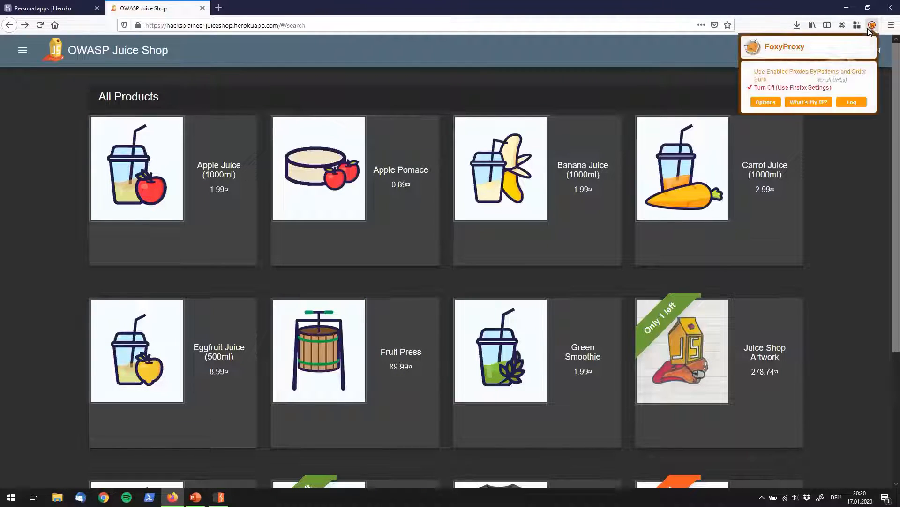
{"action": "left_click", "coordinate": [760, 80]}
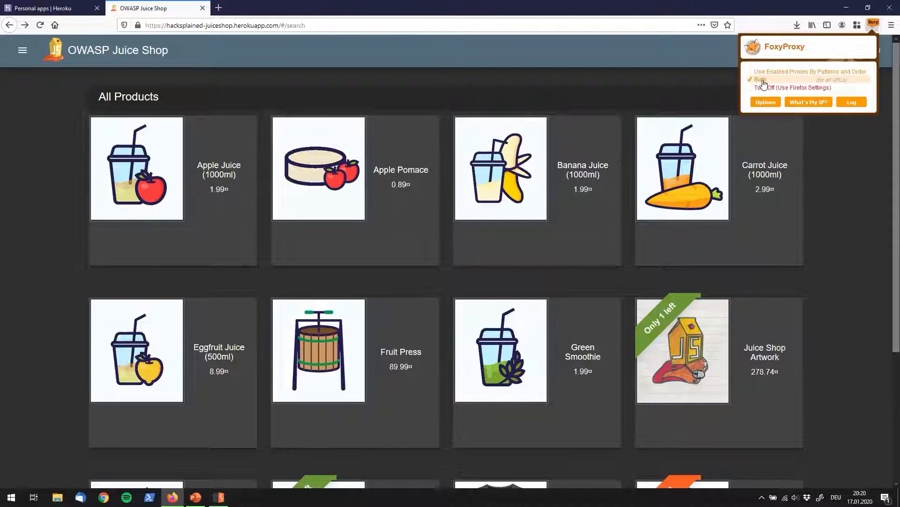
{"action": "left_click", "coordinate": [718, 84]}
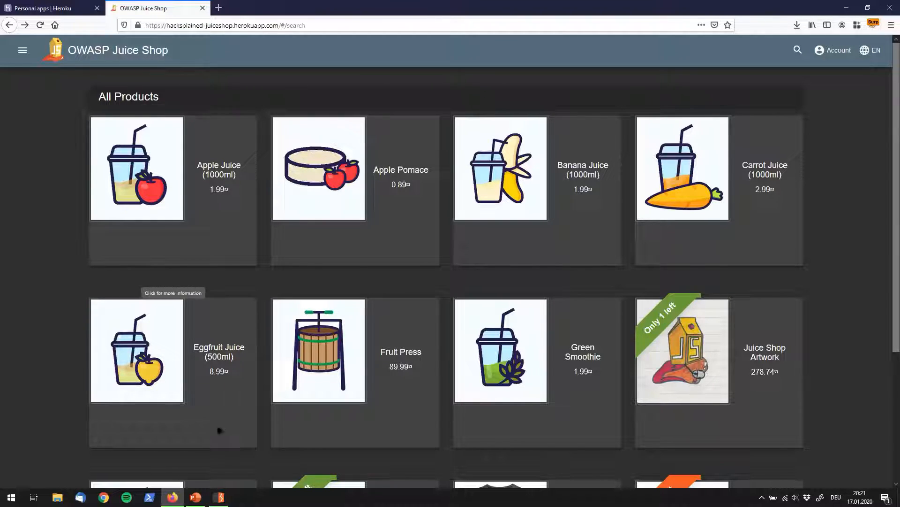
Switch to Burp Suite, check the interception state and show the HTTP history, then open the Apple Juice product in the Juice Shop
{"action": "left_click", "coordinate": [219, 496]}
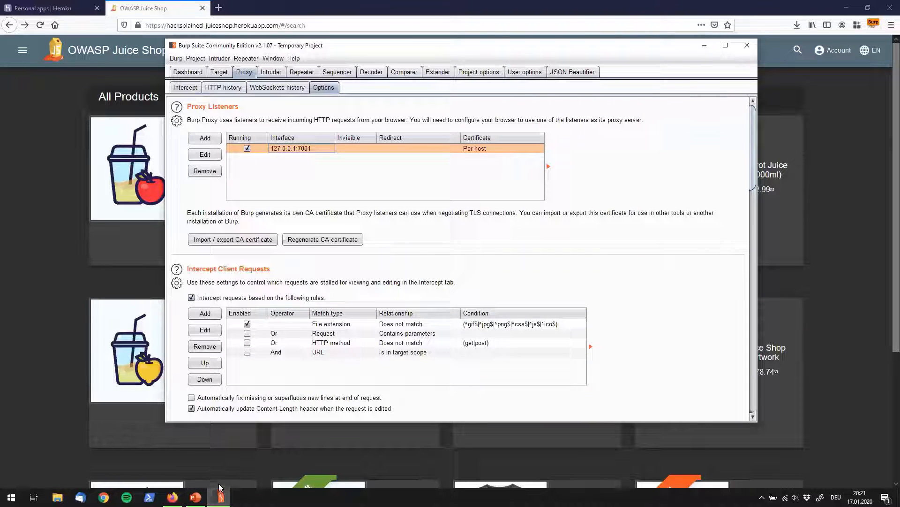
{"action": "left_click", "coordinate": [187, 91]}
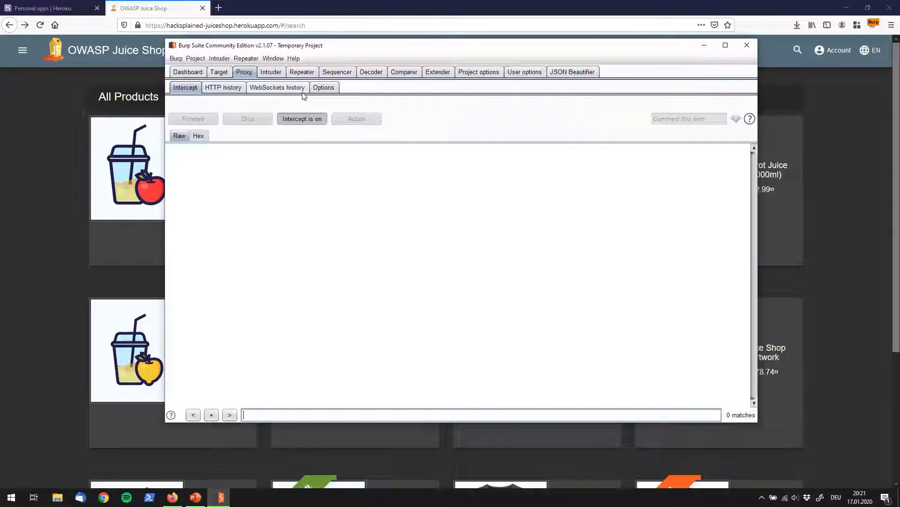
{"action": "left_click", "coordinate": [233, 91]}
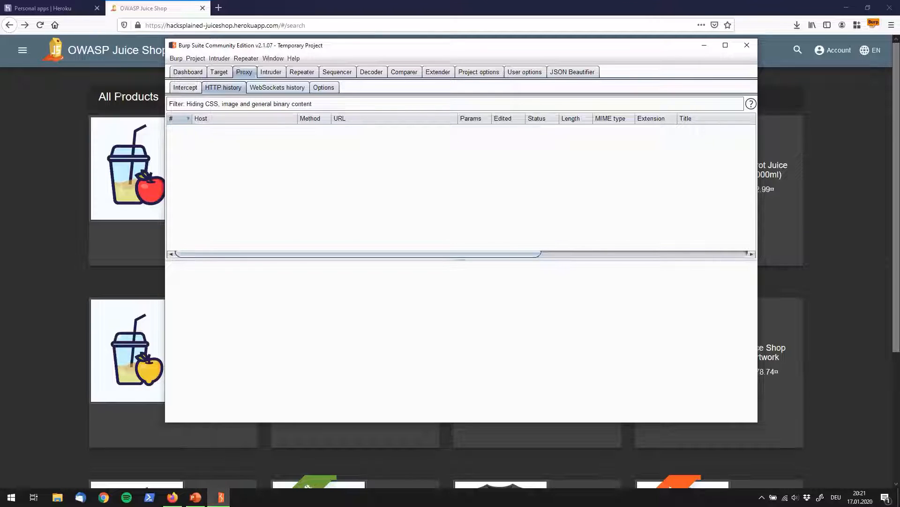
{"action": "left_click", "coordinate": [127, 143]}
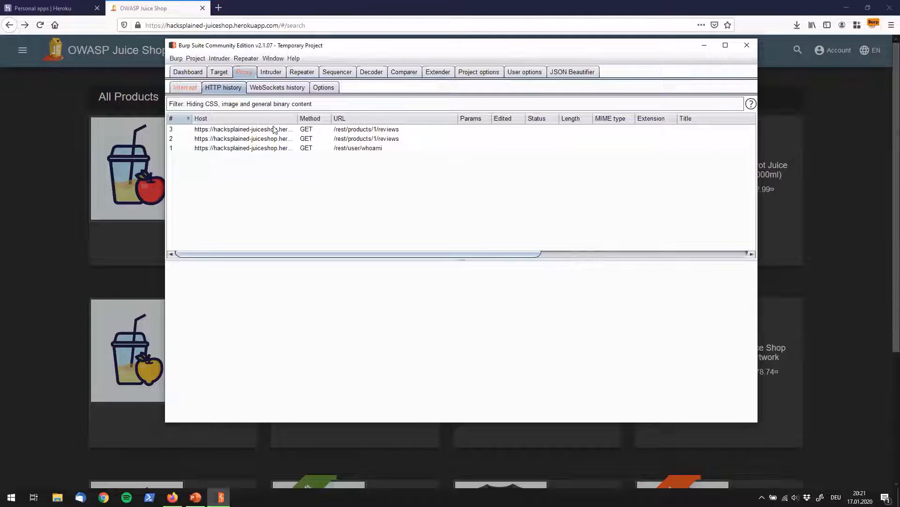
Review the intercepted /rest/user/whoami request, then turn interception off and return to the HTTP history
{"action": "left_click", "coordinate": [192, 87]}
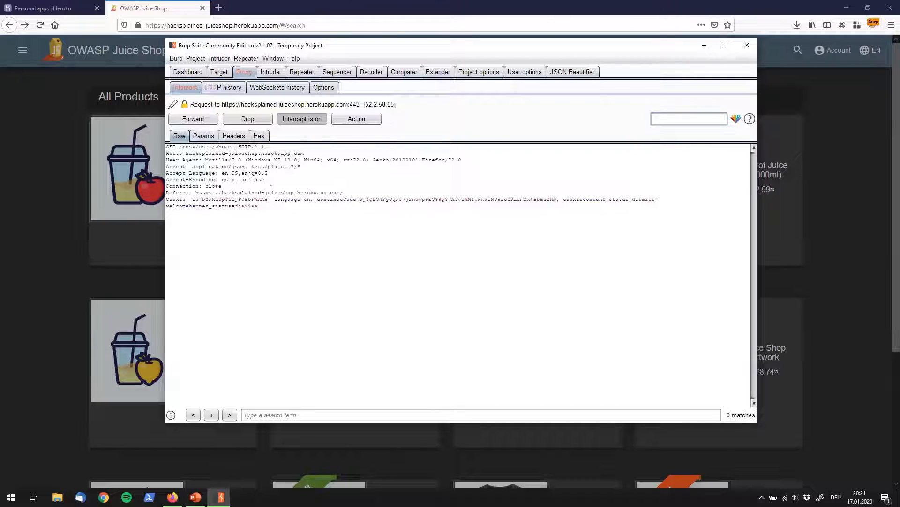
{"action": "left_click_drag", "start_coordinate": [273, 220], "coordinate": [163, 147]}
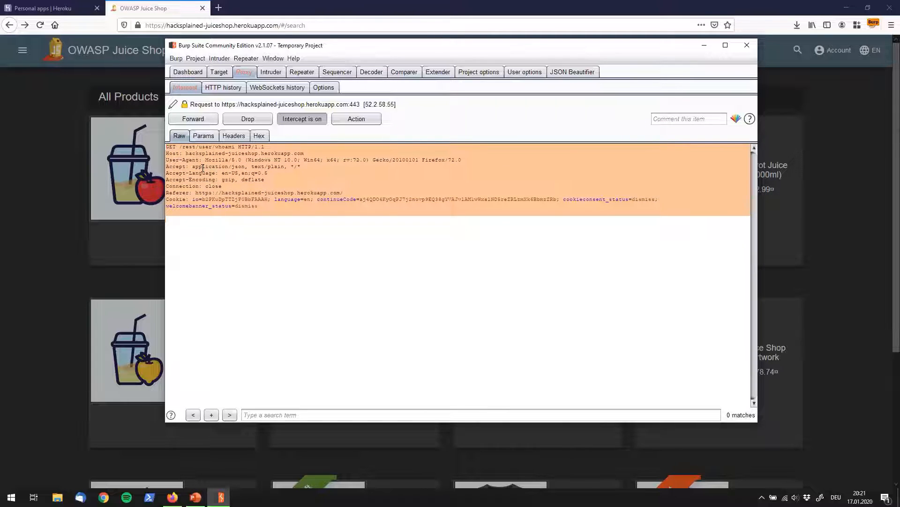
{"action": "left_click", "coordinate": [311, 119]}
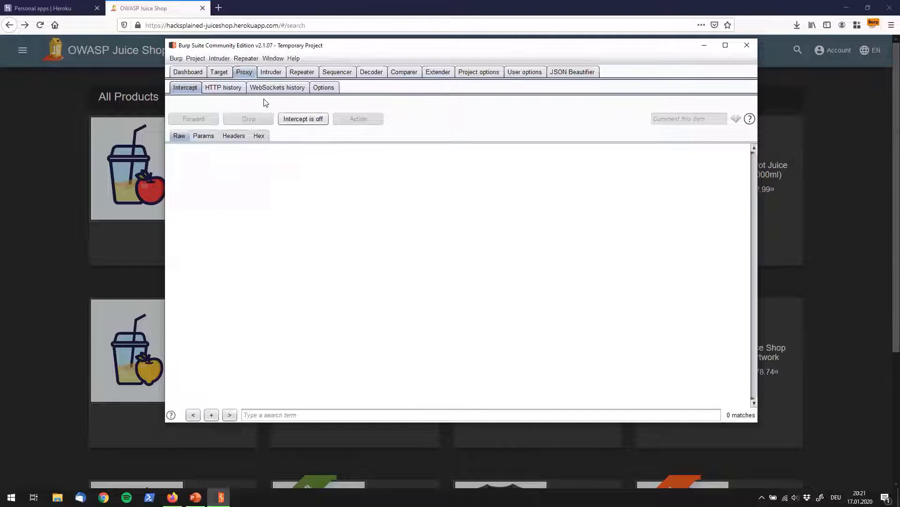
{"action": "left_click", "coordinate": [234, 89]}
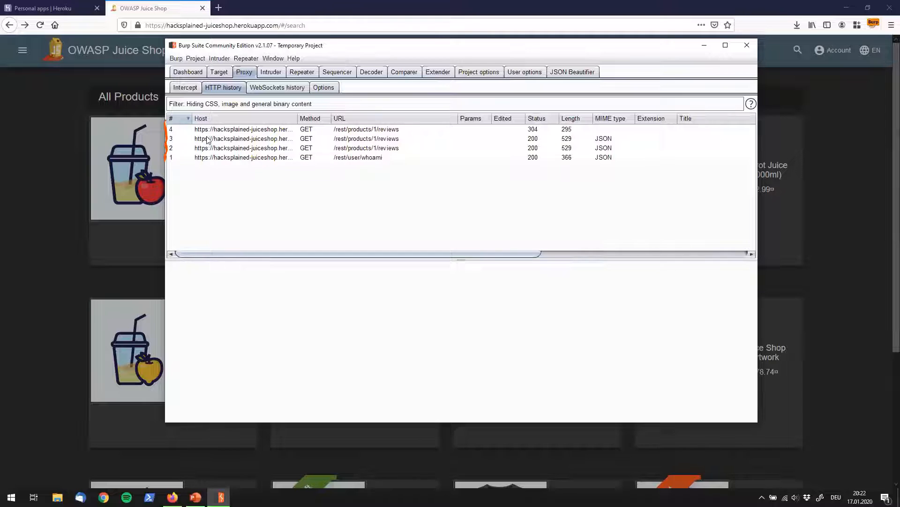
Switch to Firefox, close the Apple Juice details and open the Banana Juice product
{"action": "left_click", "coordinate": [54, 138]}
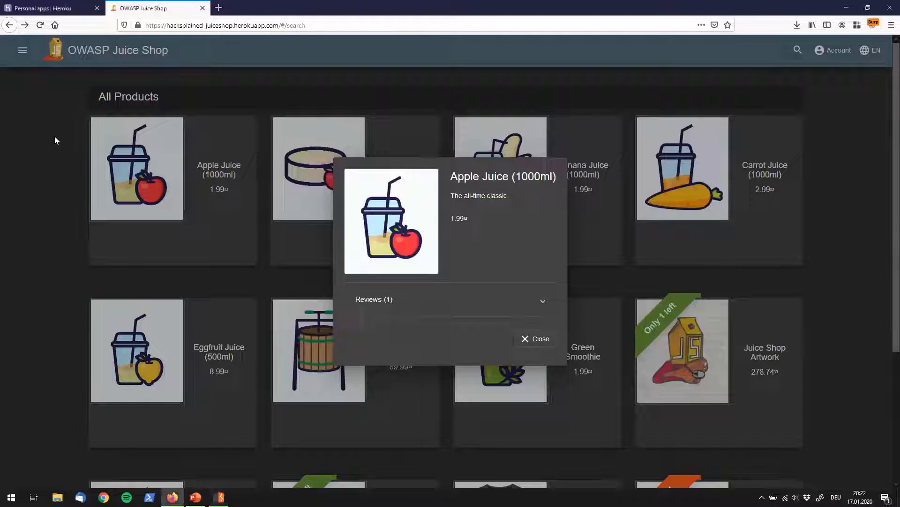
{"action": "left_click", "coordinate": [55, 136]}
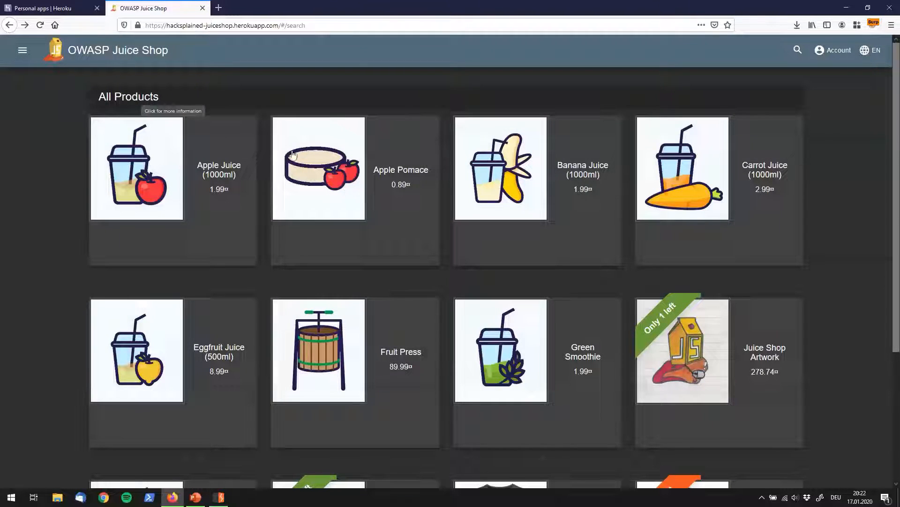
{"action": "left_click", "coordinate": [498, 187]}
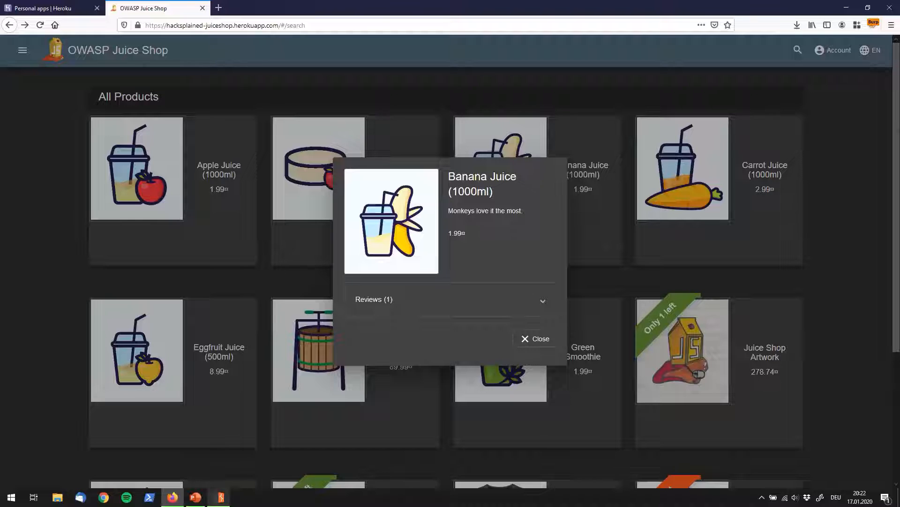
Switch to Burp Suite and examine the raw request and response of entry 6, /rest/products/6/reviews, in the HTTP history
{"action": "left_click", "coordinate": [219, 486]}
{"action": "left_click", "coordinate": [220, 497]}
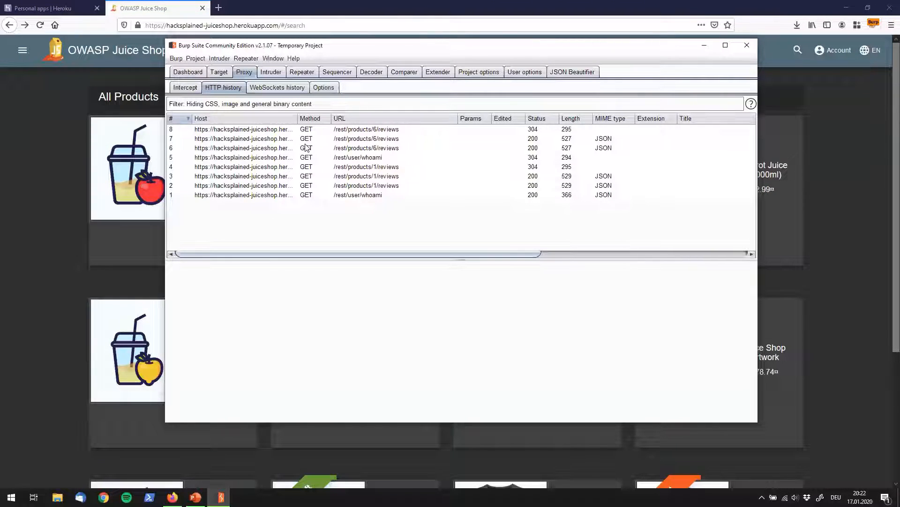
{"action": "left_click", "coordinate": [252, 149]}
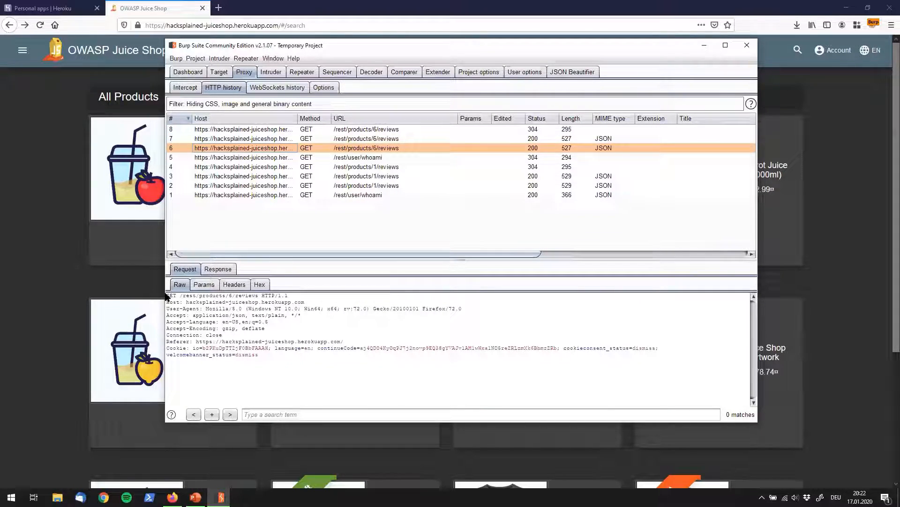
{"action": "mouse_move", "coordinate": [167, 294]}
{"action": "left_mouse_down"}
{"action": "mouse_move", "coordinate": [254, 344]}
{"action": "mouse_move", "coordinate": [262, 368]}
{"action": "left_mouse_up"}
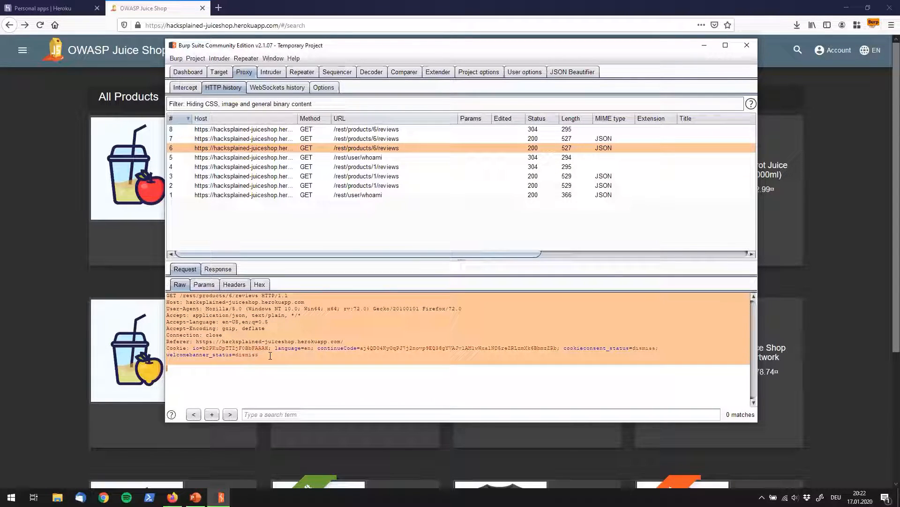
{"action": "left_click", "coordinate": [224, 271]}
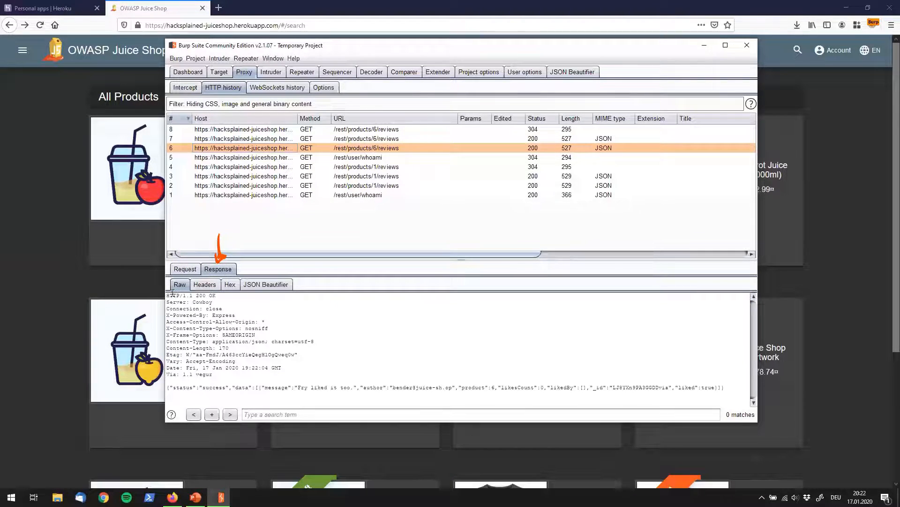
{"action": "left_click_drag", "start_coordinate": [167, 295], "coordinate": [727, 381]}
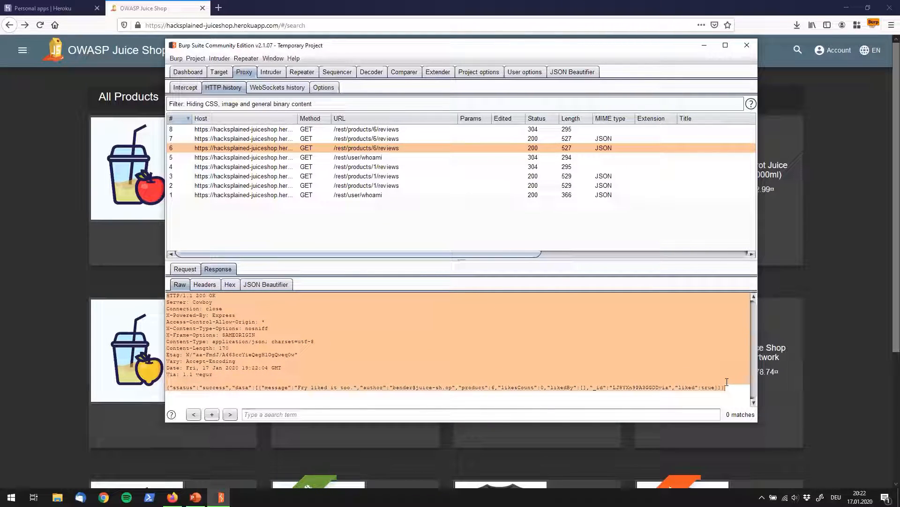